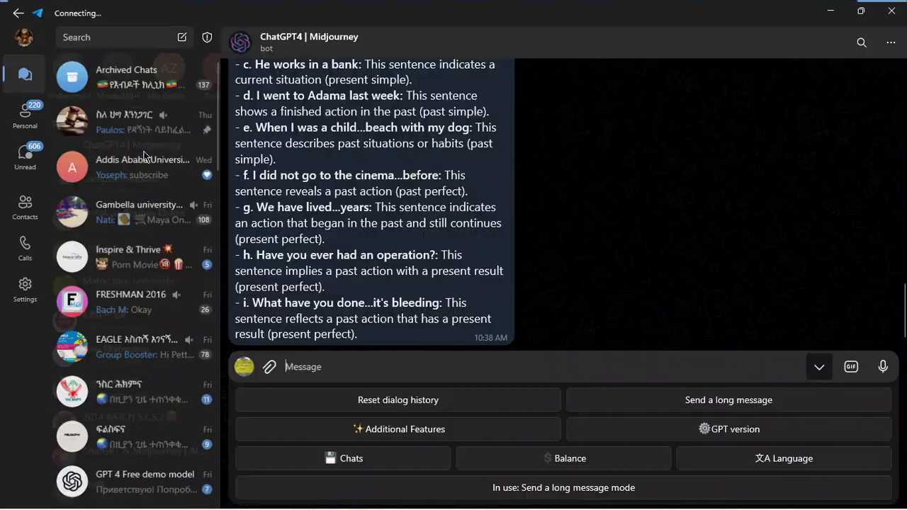
Hide the bot's command keyboard and read through its answer on matching tenses to their uses and the sentence explanations
scroll(445, 105, "up", 10)
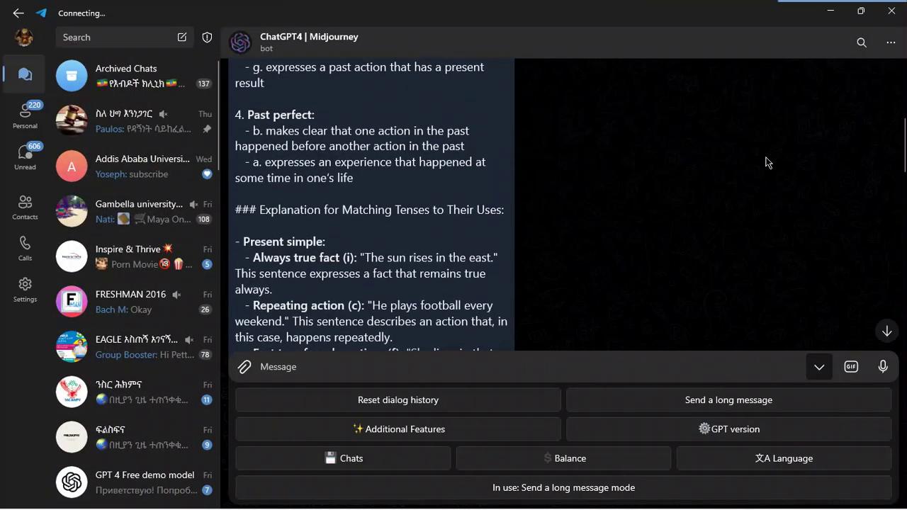
left_click(819, 367)
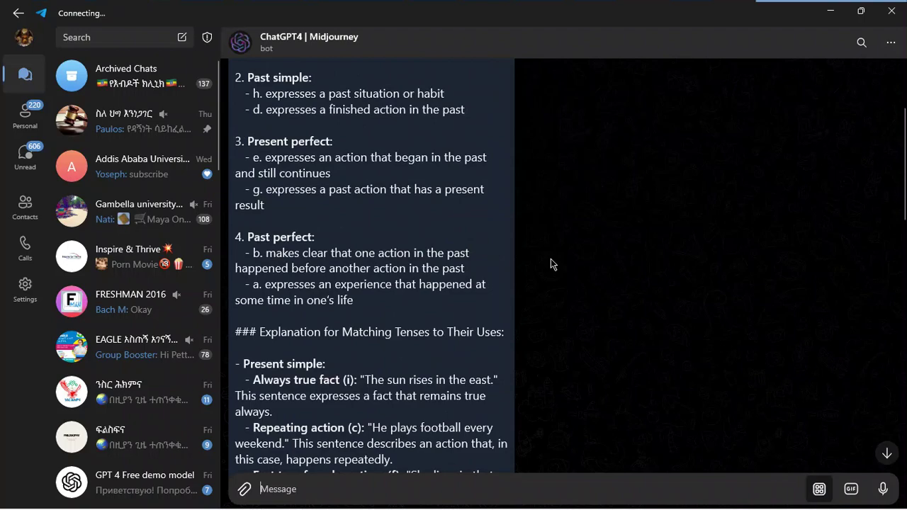
scroll(551, 263, "up", 3)
scroll(550, 264, "down", 12)
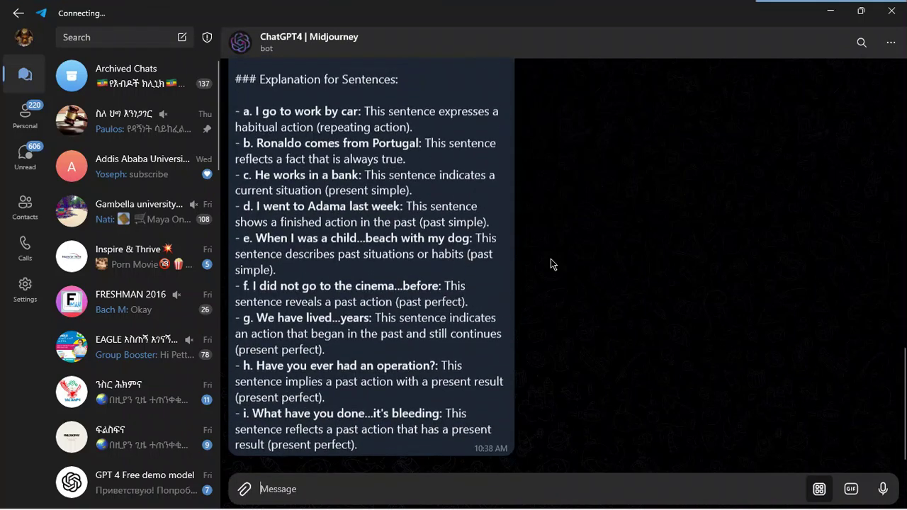
scroll(550, 264, "up", 8)
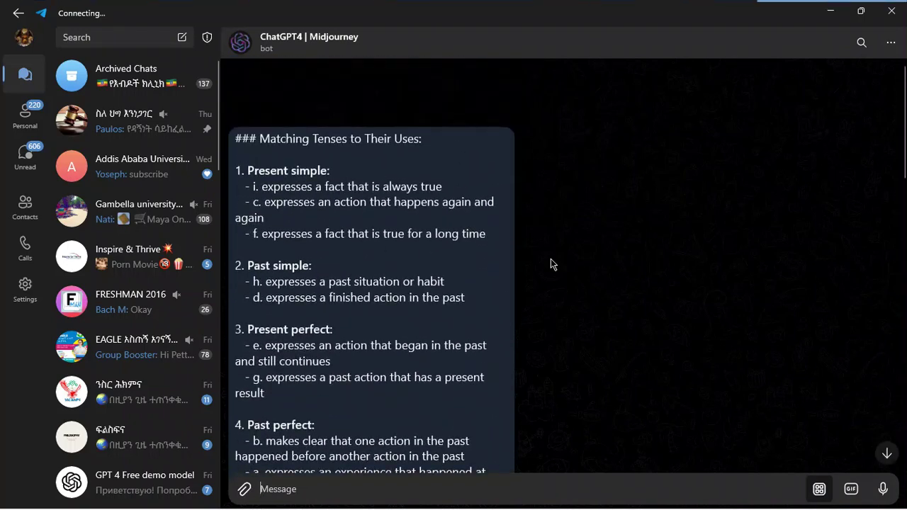
scroll(550, 259, "down", 8)
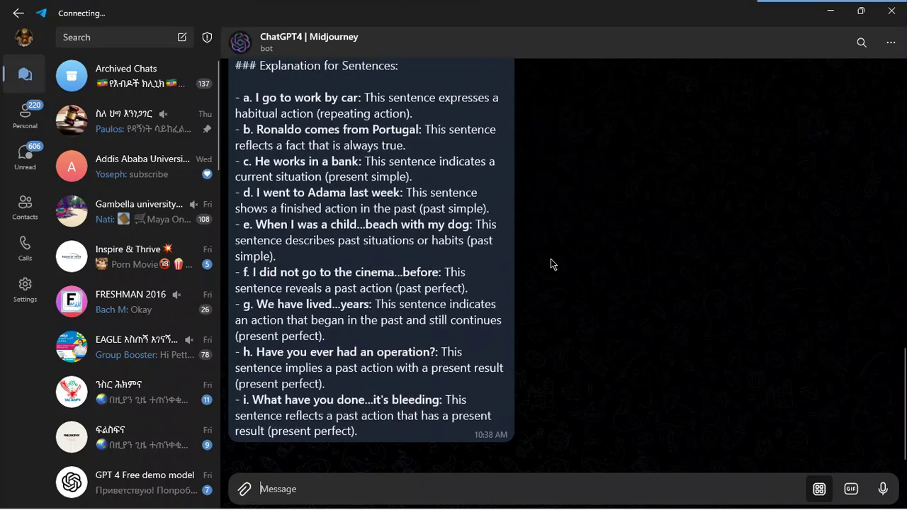
scroll(551, 263, "up", 8)
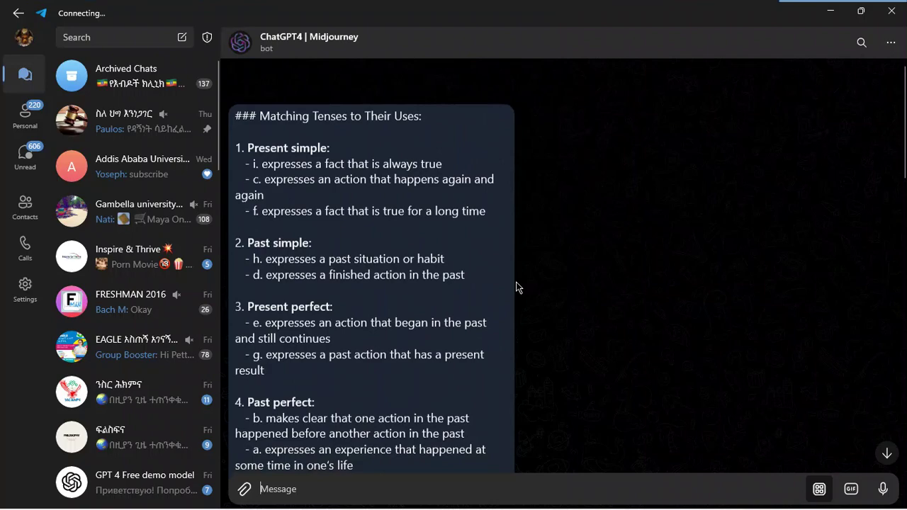
scroll(516, 287, "down", 10)
scroll(516, 287, "up", 1)
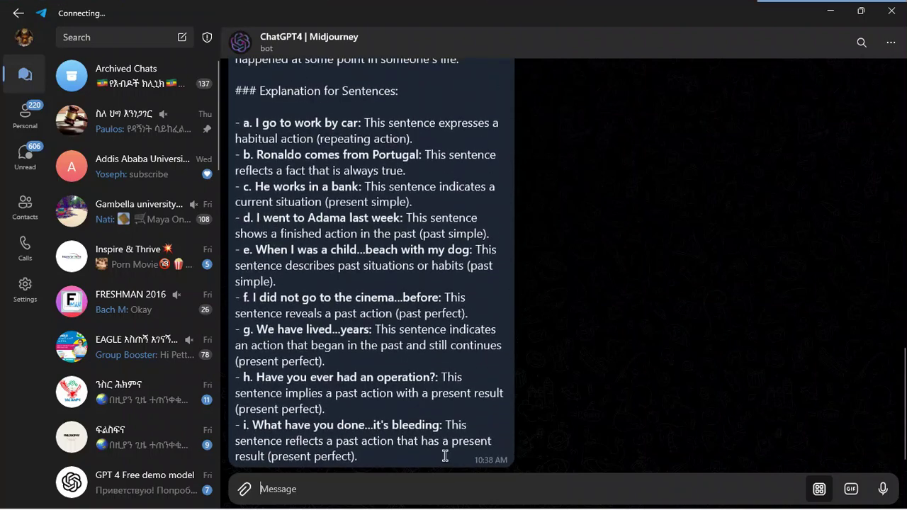
Send the message "huhuhijifjkkladkjjkewkjfwejkfjeq" to the ChatGPT4 | Midjourney bot
mouse_move(410, 494)
type("uhuhijifjkkladkjjkewkjfwejkfjeq")
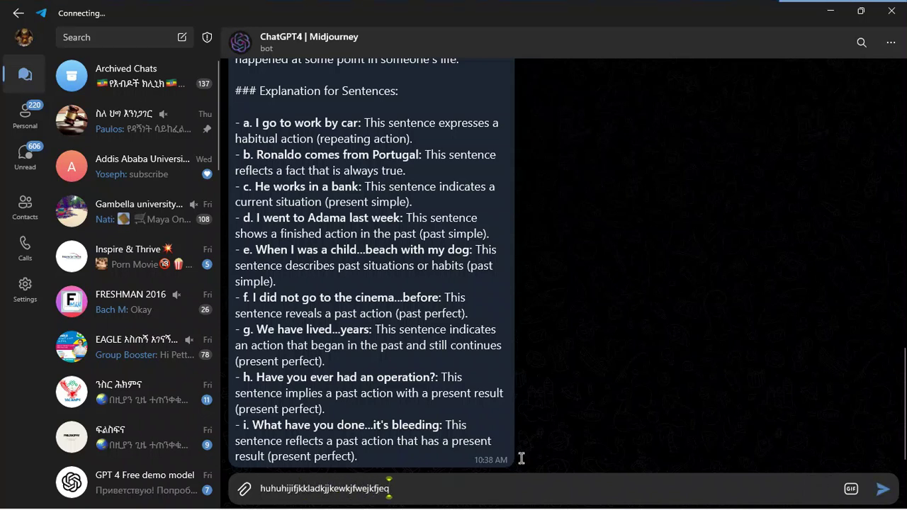
left_click(882, 489)
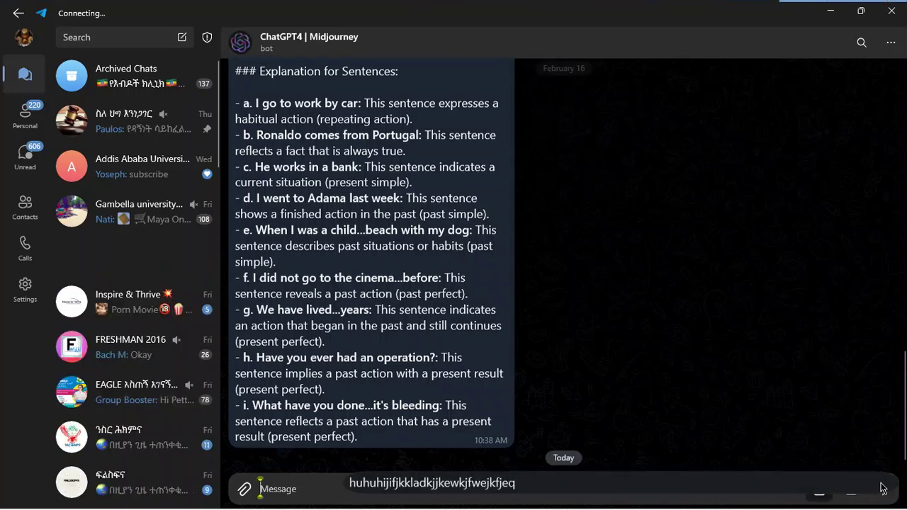
Look over the conversation around the sent message, and open the ChatGPT & Midjourney | AI bot chat from the recent searches
scroll(632, 316, "up", 10)
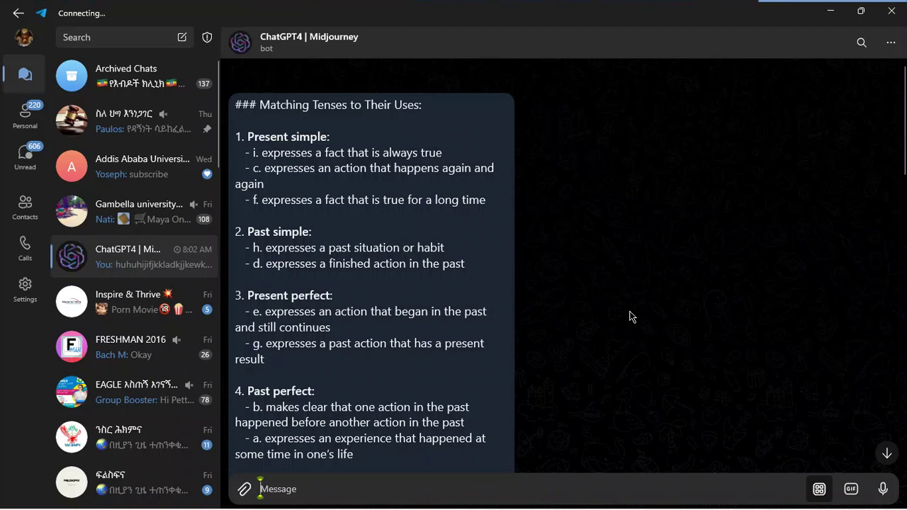
scroll(633, 316, "down", 10)
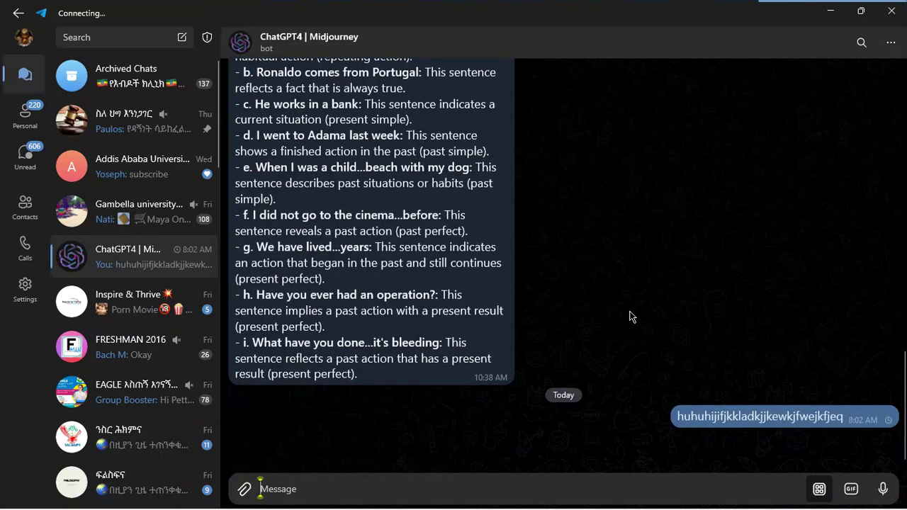
scroll(632, 316, "up", 10)
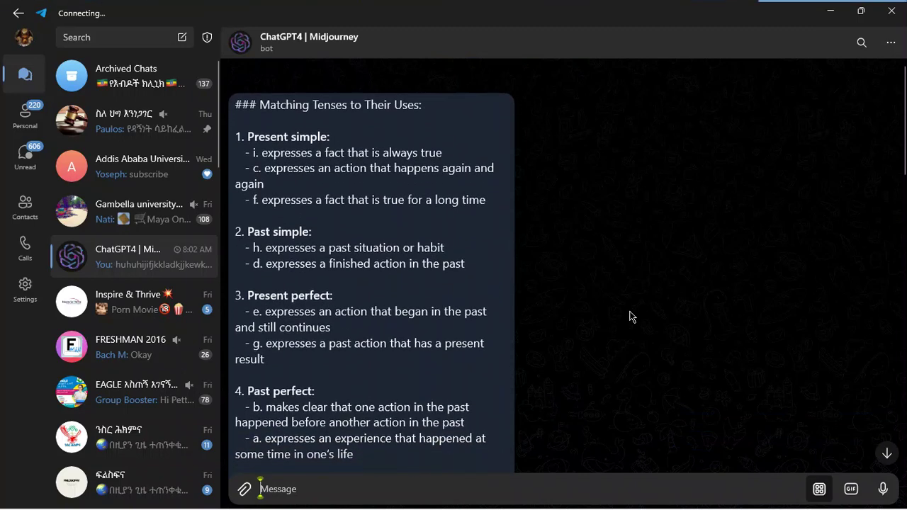
scroll(633, 317, "down", 10)
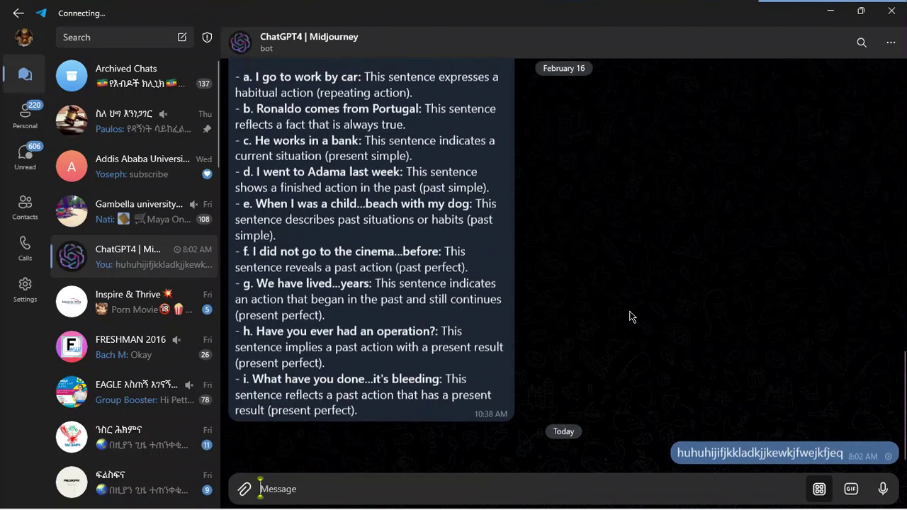
left_click(121, 35)
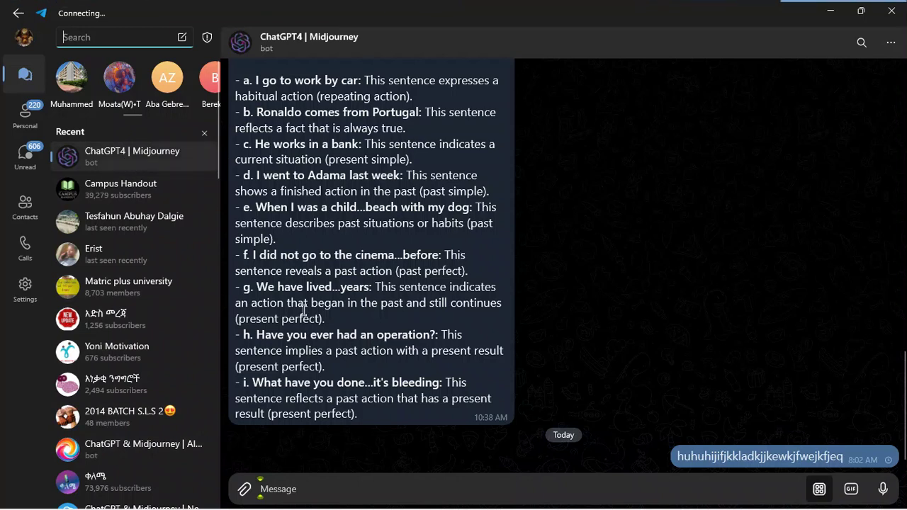
left_click(130, 456)
Read through the hypothetical economy question for country X in the chat and dismiss the forwarding dialog without sending anything
scroll(617, 425, "up", 5)
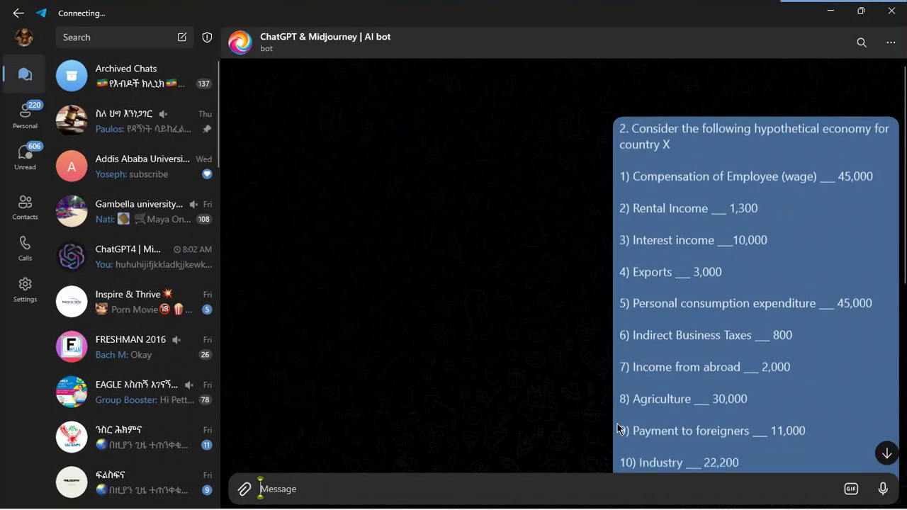
scroll(617, 425, "down", 5)
scroll(400, 340, "up", 5)
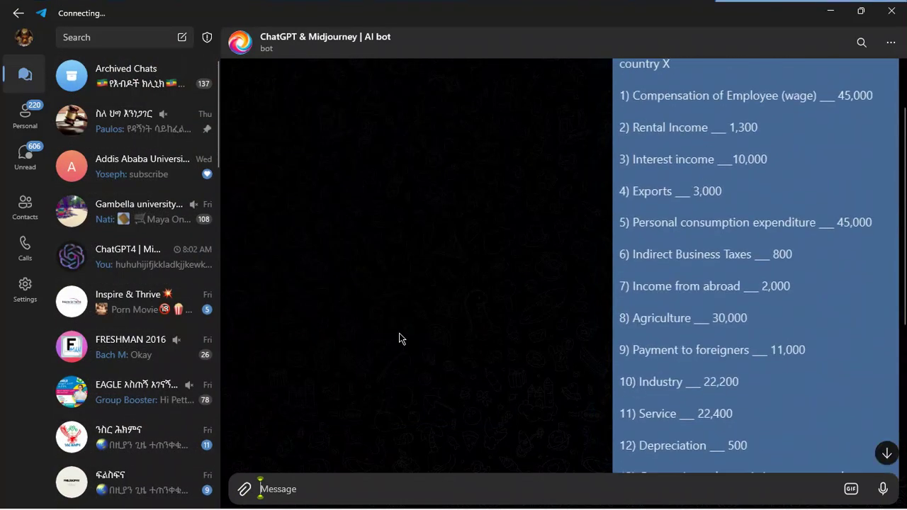
scroll(399, 339, "down", 5)
scroll(399, 339, "down", 1)
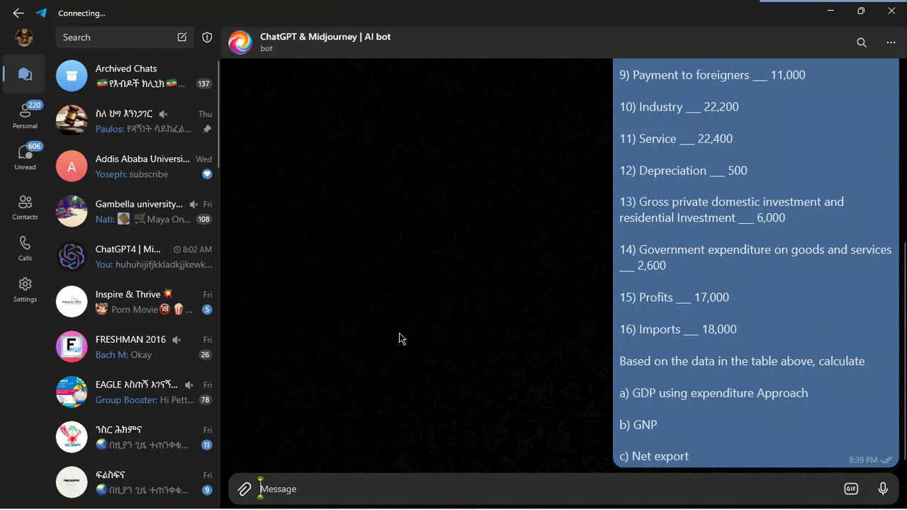
scroll(399, 339, "up", 5)
scroll(391, 258, "down", 1)
scroll(391, 259, "left", 2)
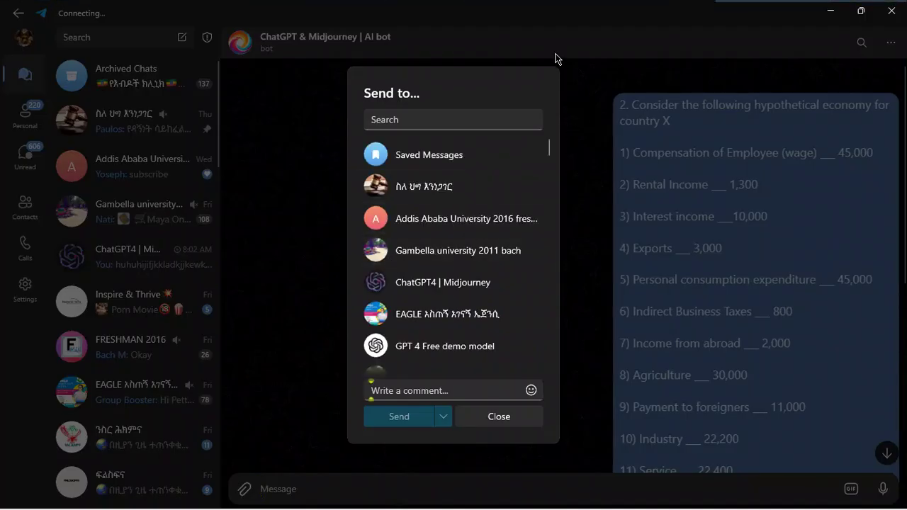
left_click(589, 65)
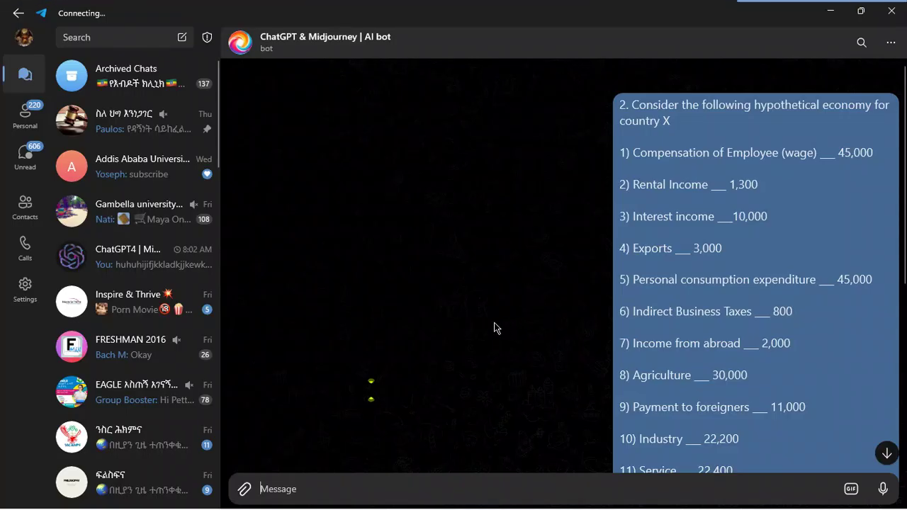
Close the open bot chat and search the chats for "chat g" to look over the matching bots and channels
left_click(128, 34)
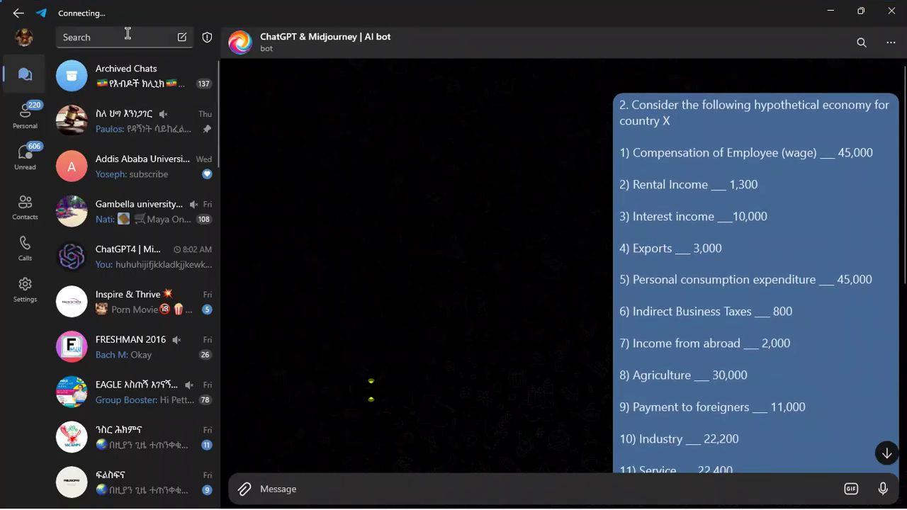
left_click(16, 14)
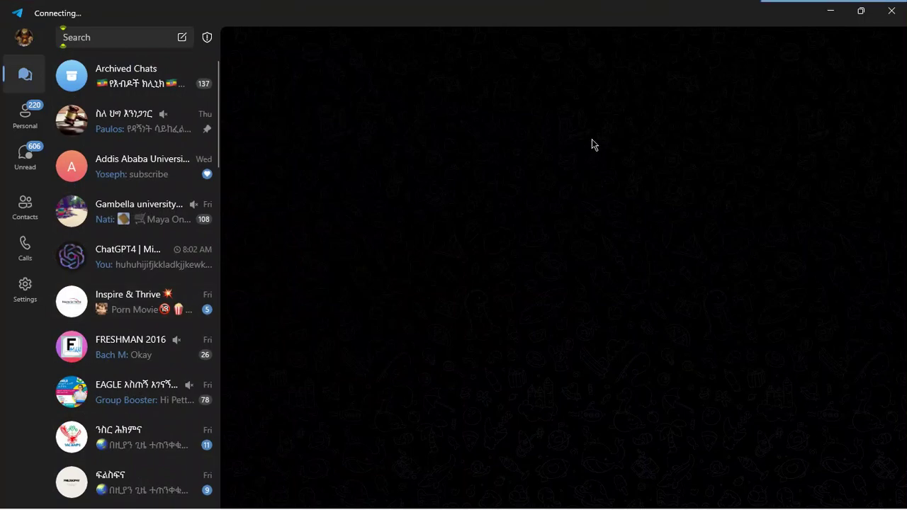
double_click(632, 15)
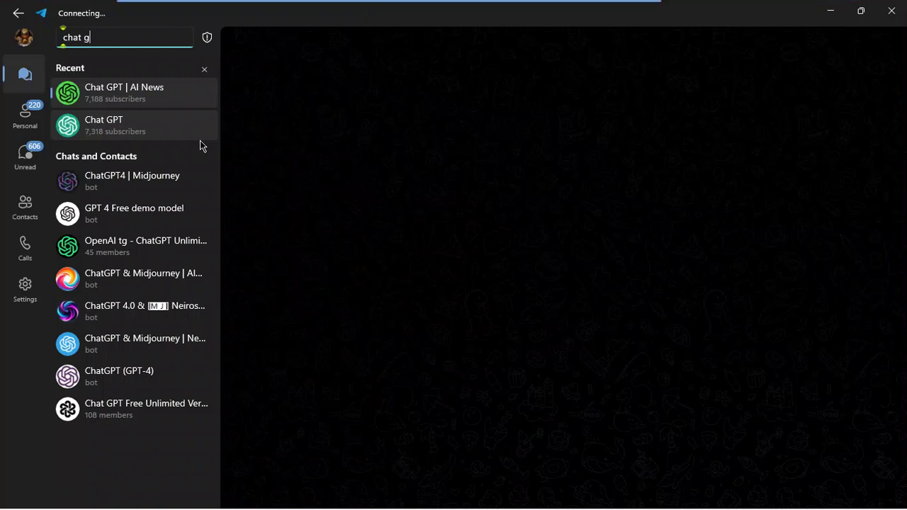
scroll(200, 146, "down", 1)
scroll(200, 146, "up", 1)
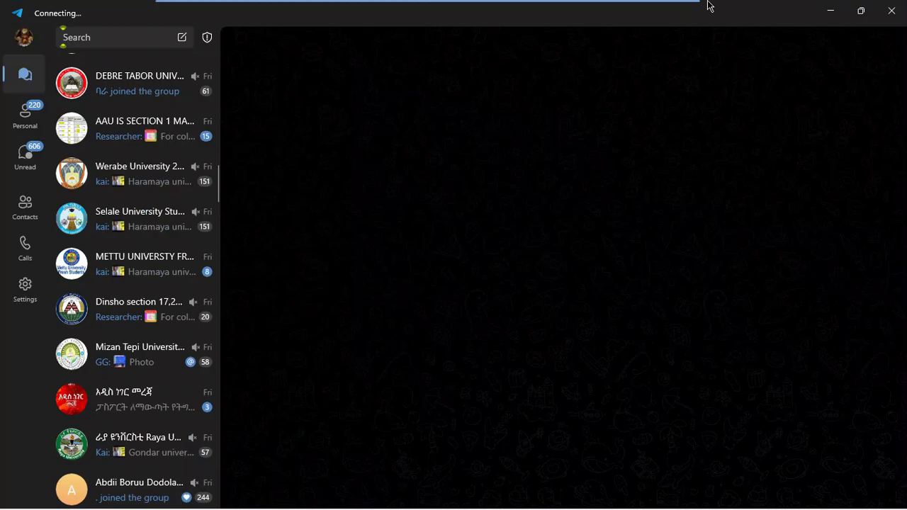
Minimize Telegram and bring up the Screen Recorder window on the desktop
left_click(834, 10)
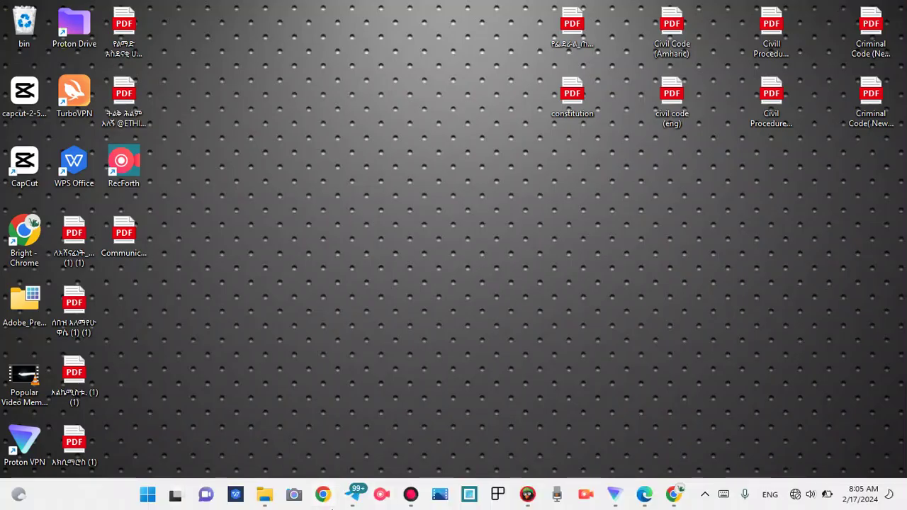
mouse_move(650, 499)
mouse_move(411, 505)
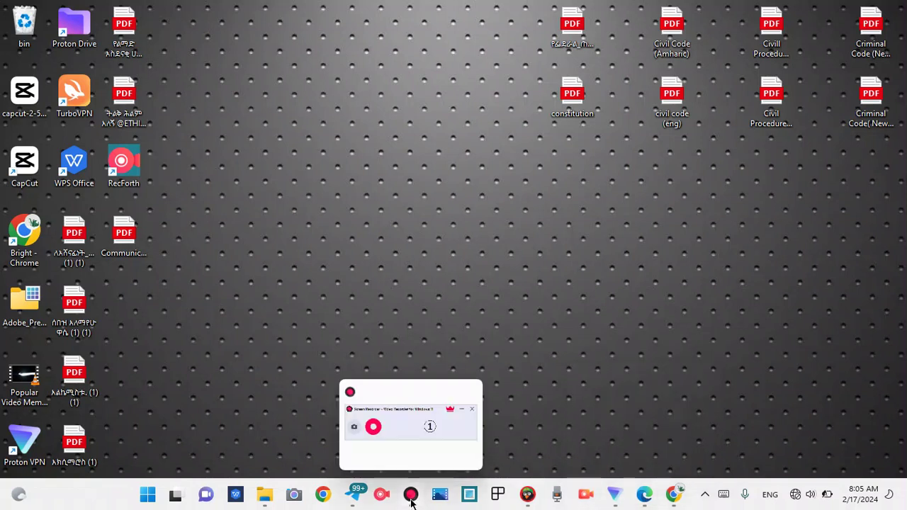
left_click(375, 444)
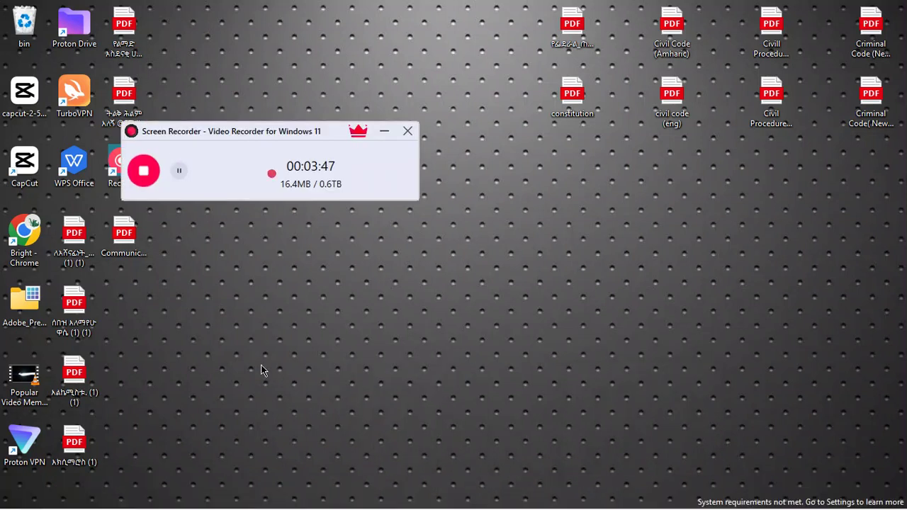